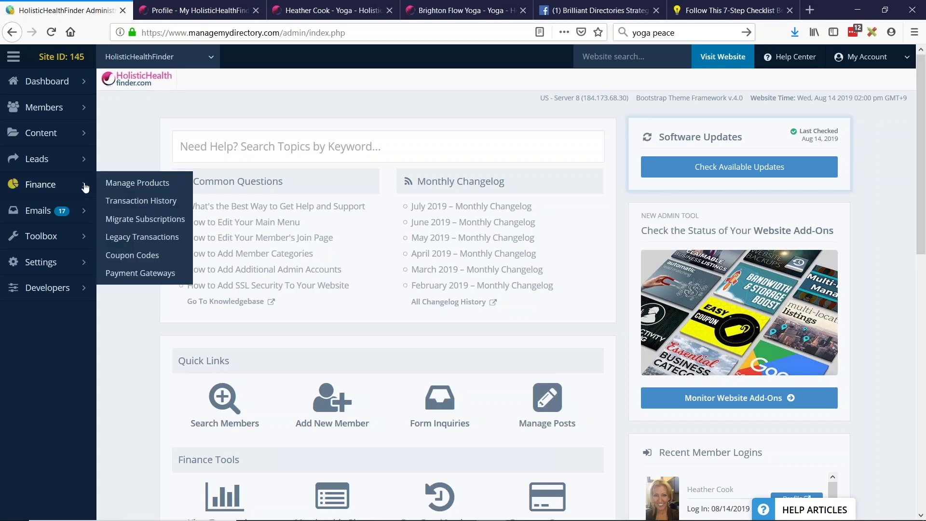
Save the Premium membership product with the profile cover photo option enabled in its profile settings
{"action": "left_click", "coordinate": [129, 182]}
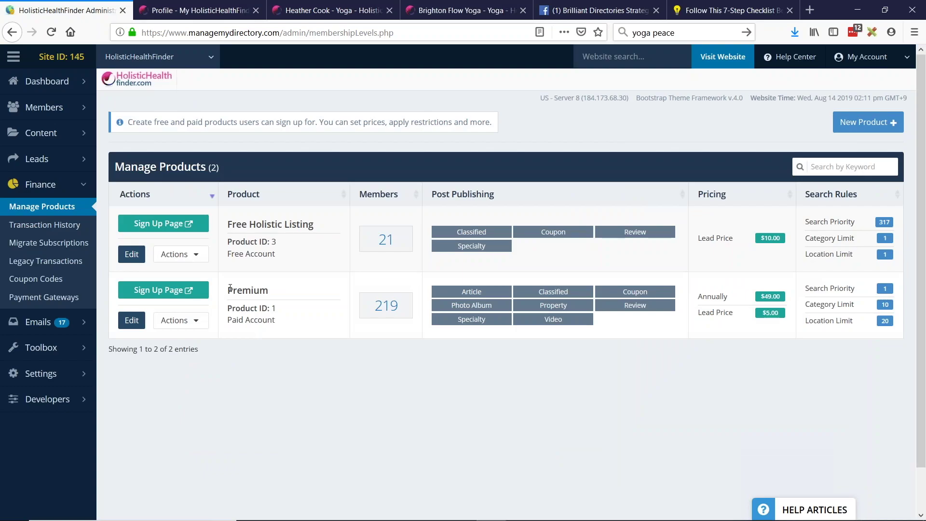
{"action": "left_click", "coordinate": [133, 321]}
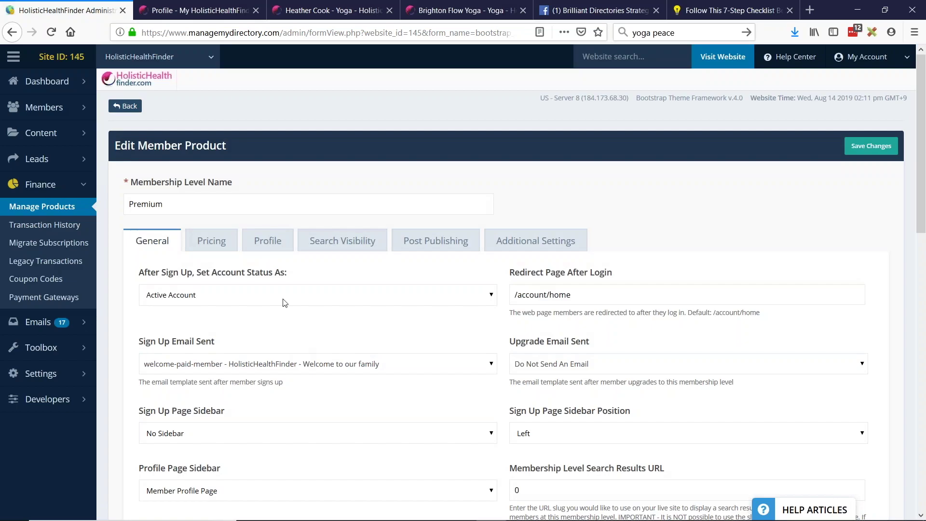
{"action": "left_click", "coordinate": [269, 249]}
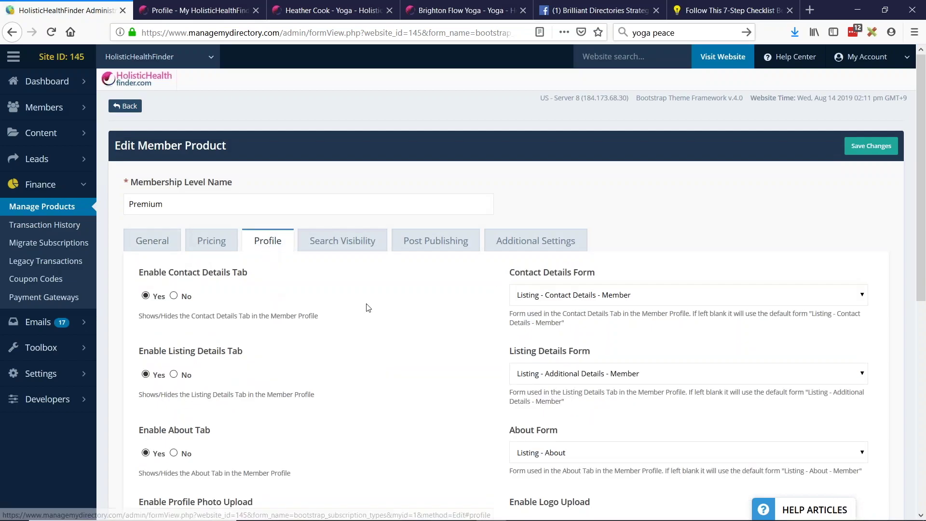
{"action": "scroll", "coordinate": [362, 307], "scroll_direction": "down", "scroll_amount": 6}
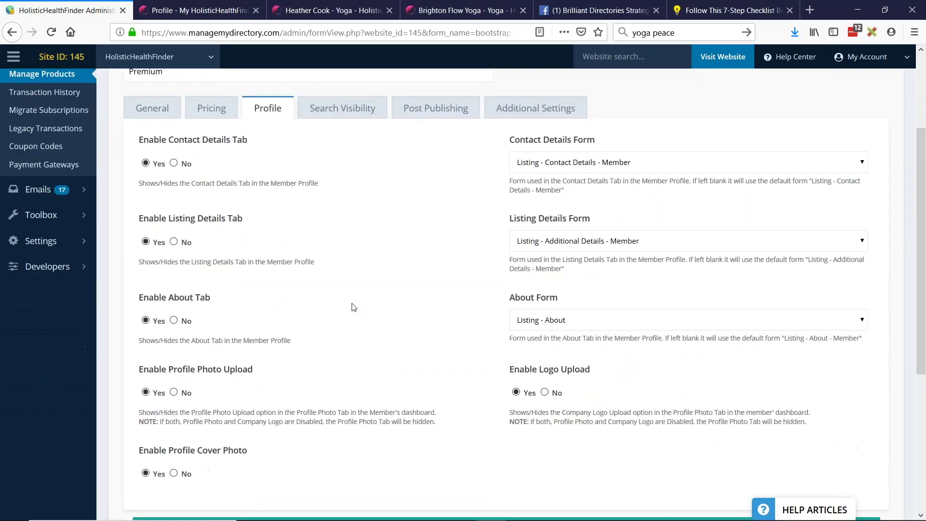
{"action": "left_click_drag", "start_coordinate": [141, 268], "coordinate": [299, 271]}
{"action": "left_click", "coordinate": [296, 267]}
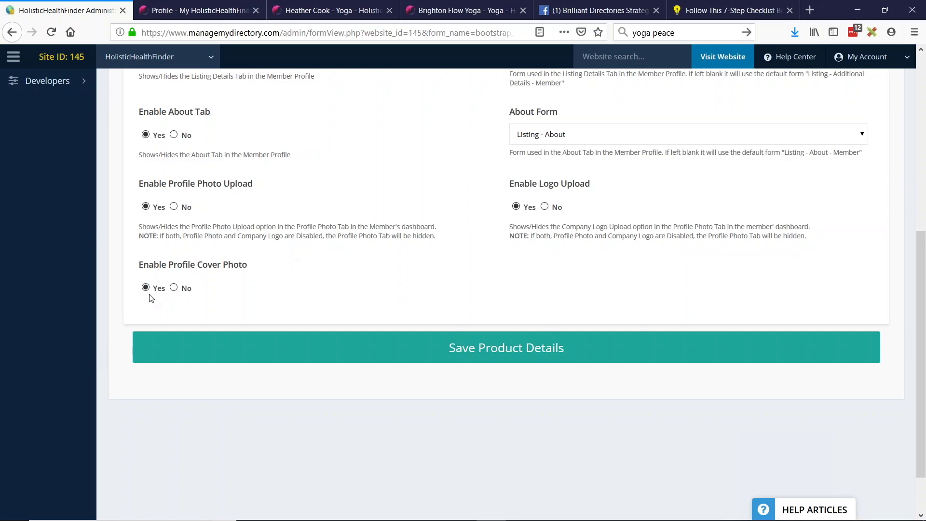
{"action": "left_click", "coordinate": [519, 345]}
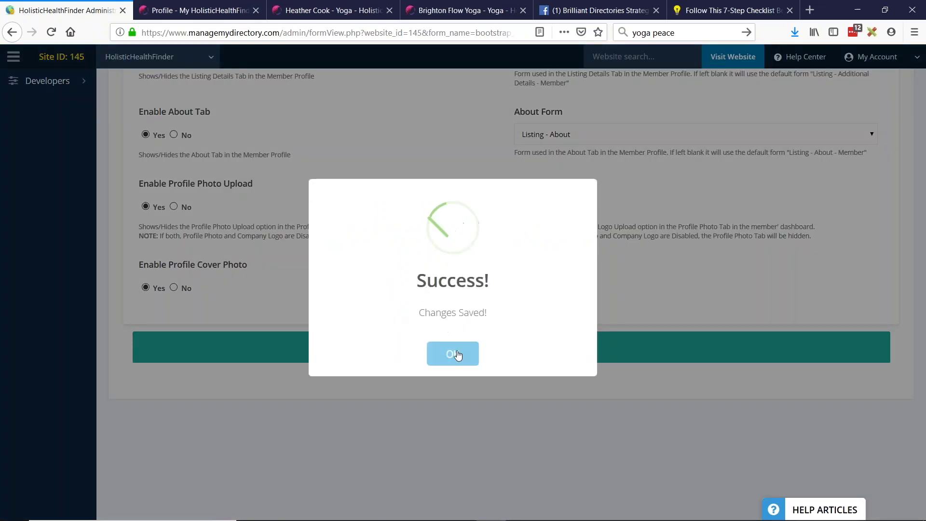
{"action": "left_click", "coordinate": [453, 354]}
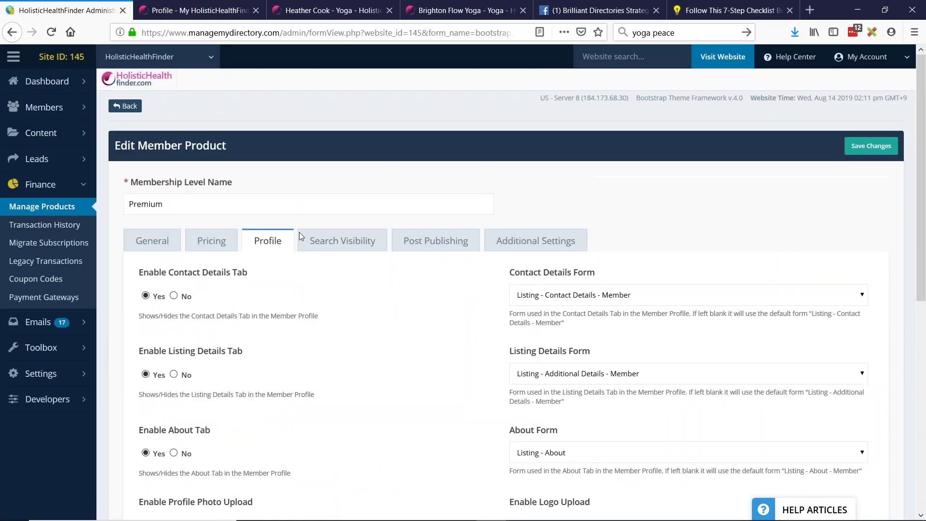
Search the member list for members in the top-level category Yoga
{"action": "mouse_move", "coordinate": [28, 116]}
{"action": "left_click", "coordinate": [30, 109]}
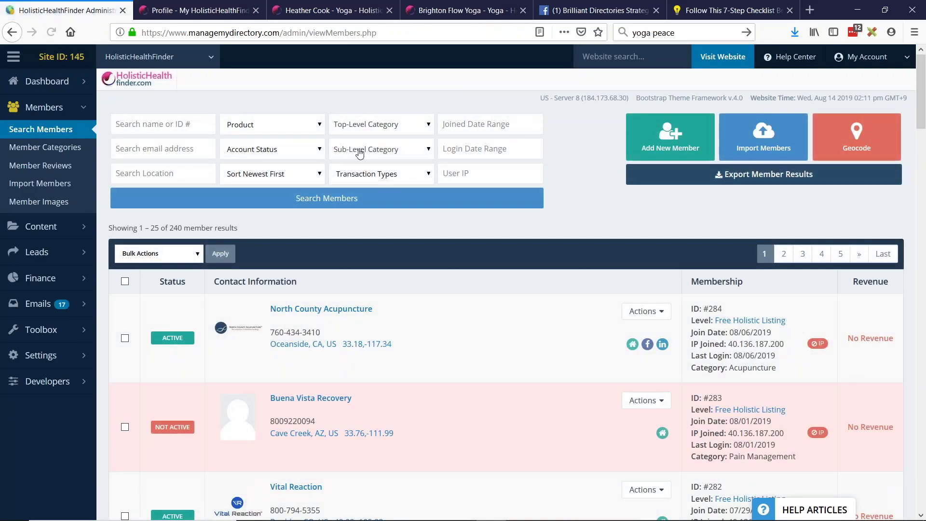
{"action": "left_click", "coordinate": [382, 124]}
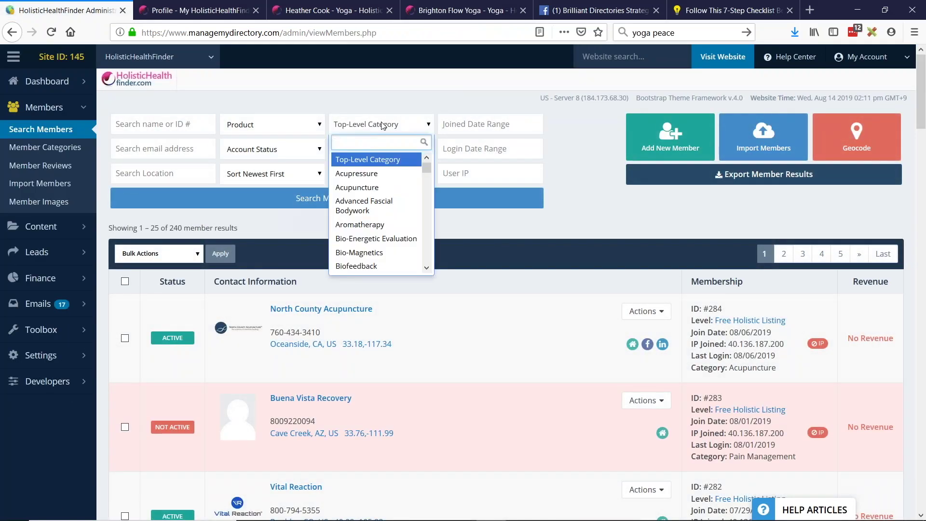
{"action": "type", "text": "yoga"}
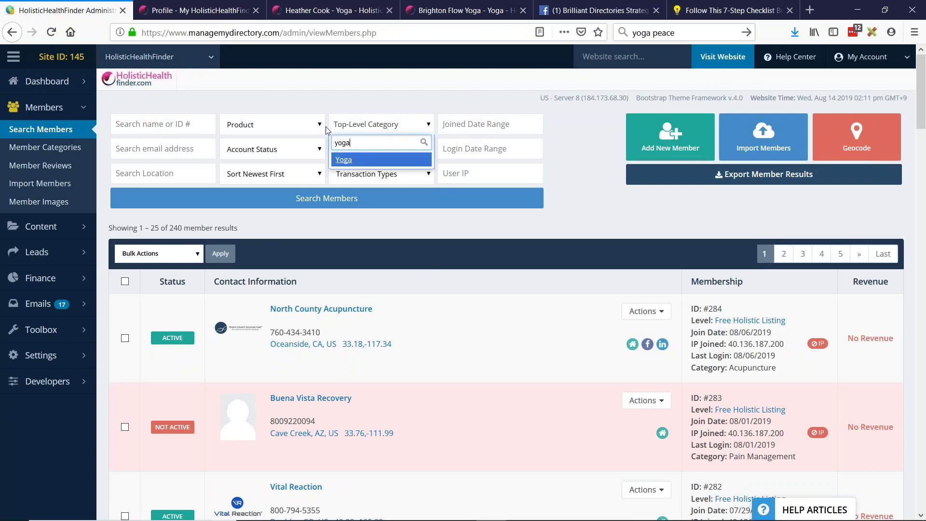
{"action": "left_click", "coordinate": [346, 160]}
{"action": "left_click", "coordinate": [419, 205]}
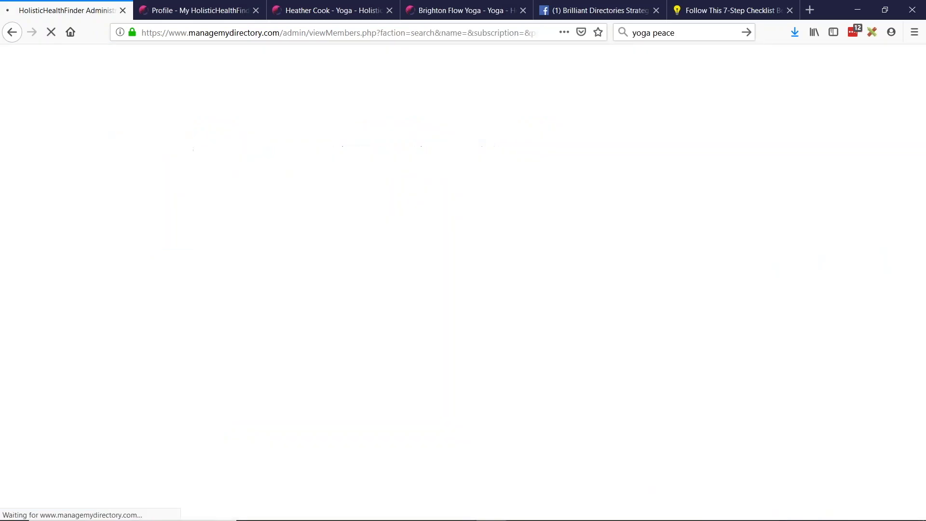
Log in as the member Sunburst Yoga and open the profile photo settings of its listing
{"action": "scroll", "coordinate": [450, 226], "scroll_direction": "down", "scroll_amount": 1}
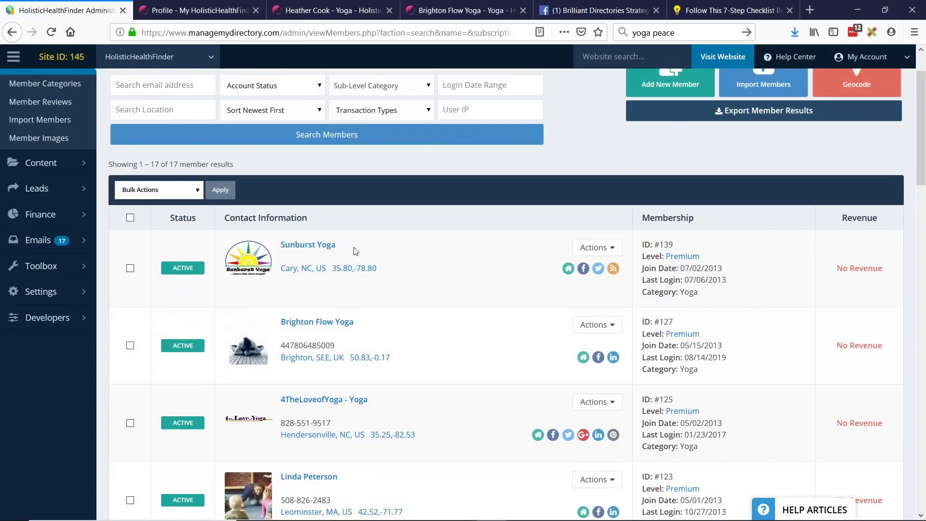
{"action": "left_click", "coordinate": [597, 302]}
{"action": "left_click", "coordinate": [597, 247]}
{"action": "left_click", "coordinate": [597, 246]}
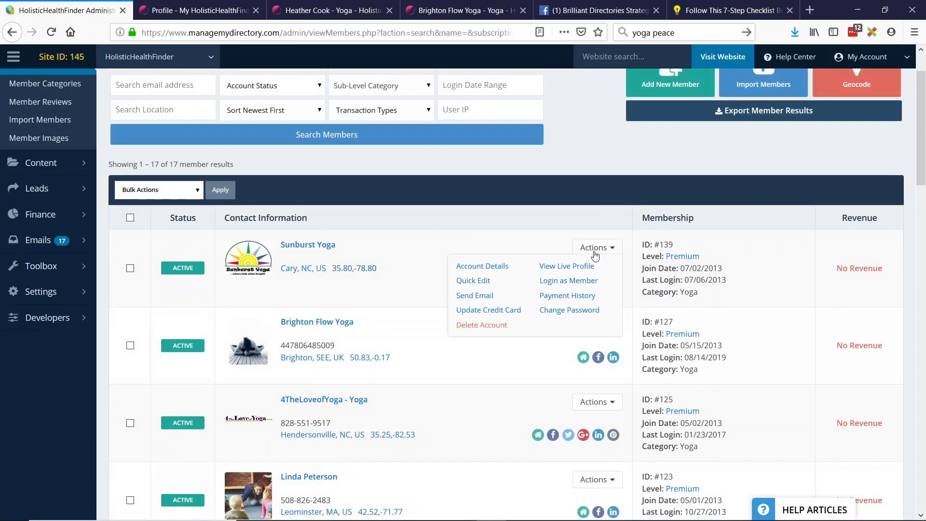
{"action": "left_click", "coordinate": [568, 281]}
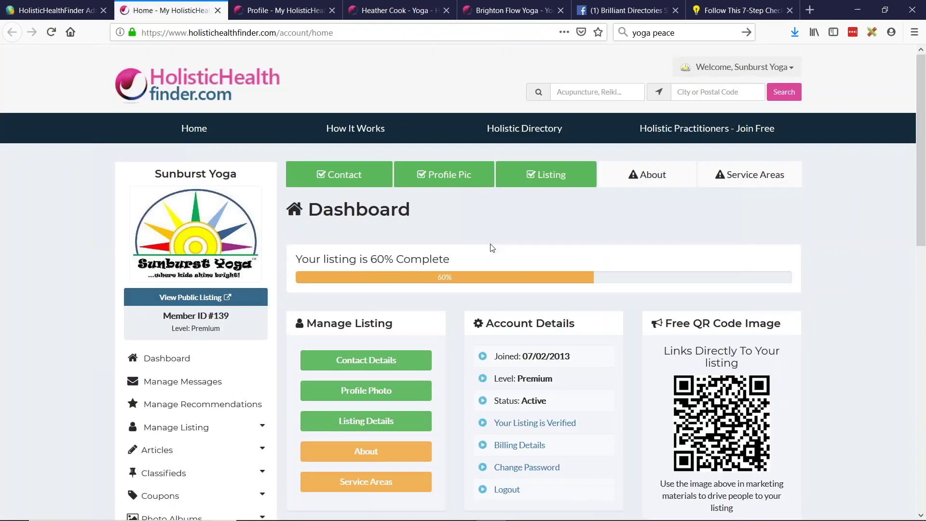
{"action": "left_click", "coordinate": [399, 389]}
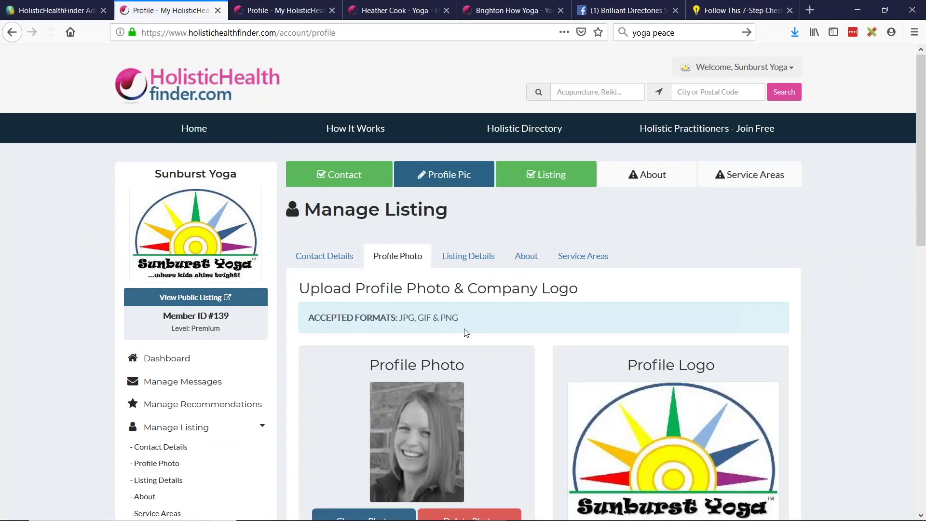
Examine the profile photo, logo and cover photo sections, including the recommended cover photo size
{"action": "scroll", "coordinate": [480, 314], "scroll_direction": "down", "scroll_amount": 2}
{"action": "scroll", "coordinate": [720, 191], "scroll_direction": "down", "scroll_amount": 3}
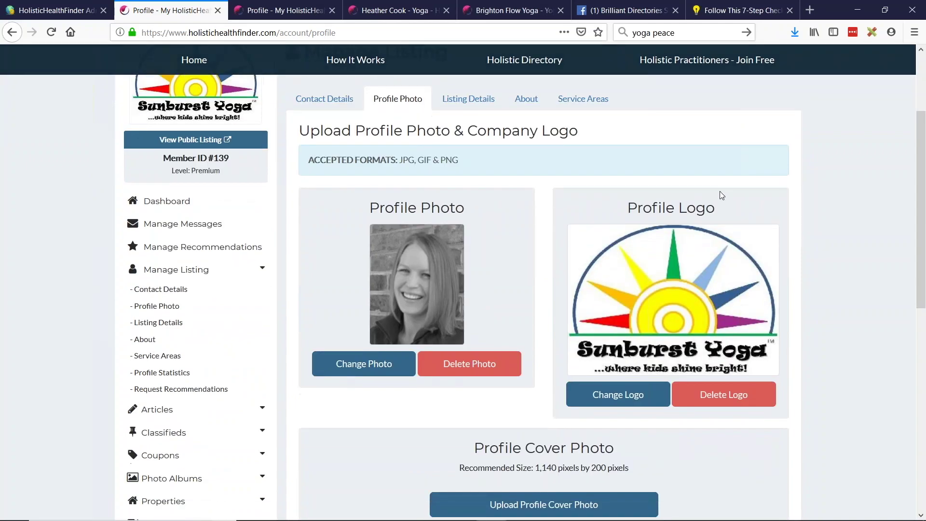
{"action": "scroll", "coordinate": [681, 308], "scroll_direction": "down", "scroll_amount": 3}
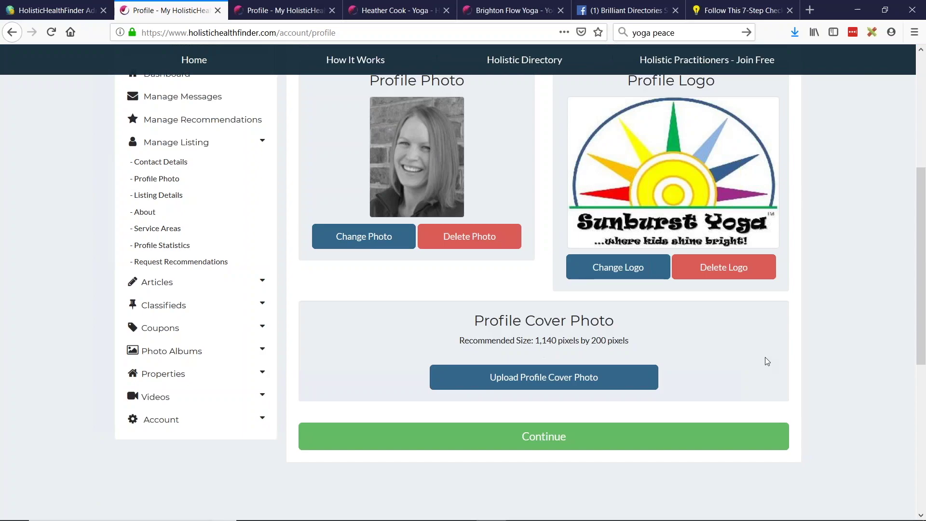
{"action": "triple_click", "coordinate": [474, 341]}
{"action": "left_click", "coordinate": [633, 340]}
{"action": "scroll", "coordinate": [807, 420], "scroll_direction": "up", "scroll_amount": 3}
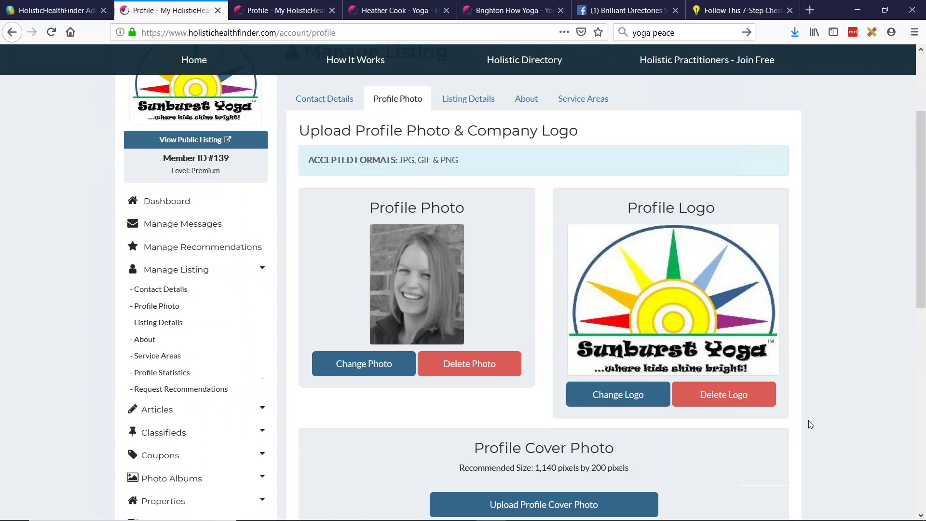
{"action": "scroll", "coordinate": [834, 365], "scroll_direction": "down", "scroll_amount": 2}
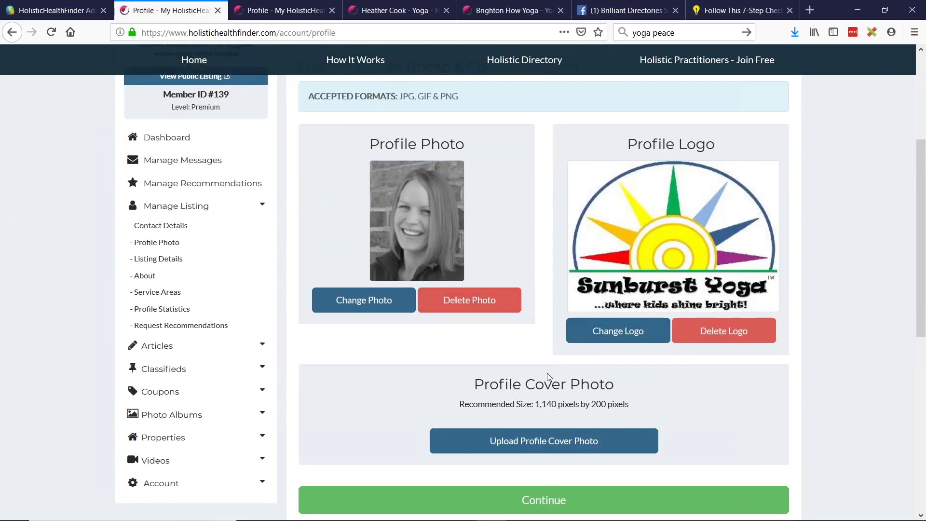
Choose the image Clouds_over_the_Atlantic_Ocean from the Desktop as the profile cover photo
{"action": "left_click", "coordinate": [548, 439]}
{"action": "left_click", "coordinate": [558, 404]}
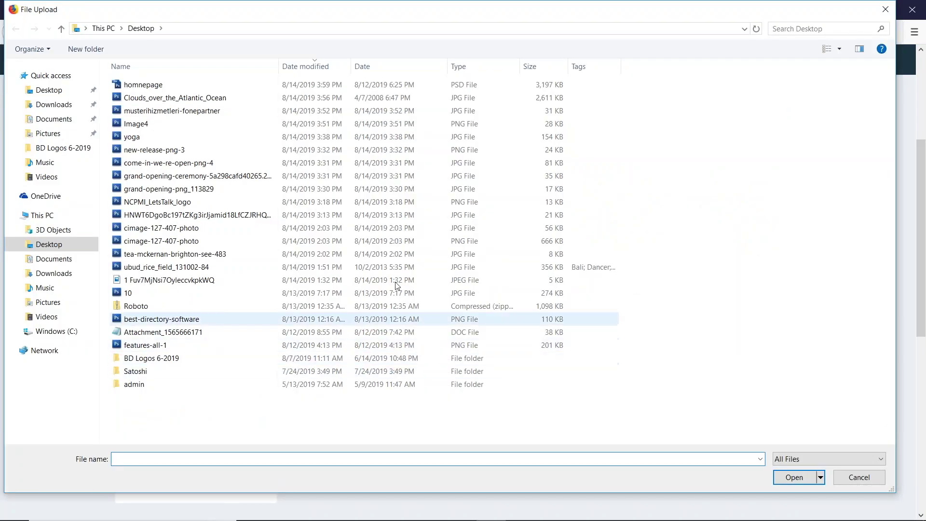
{"action": "left_click", "coordinate": [150, 101]}
{"action": "double_click", "coordinate": [151, 101]}
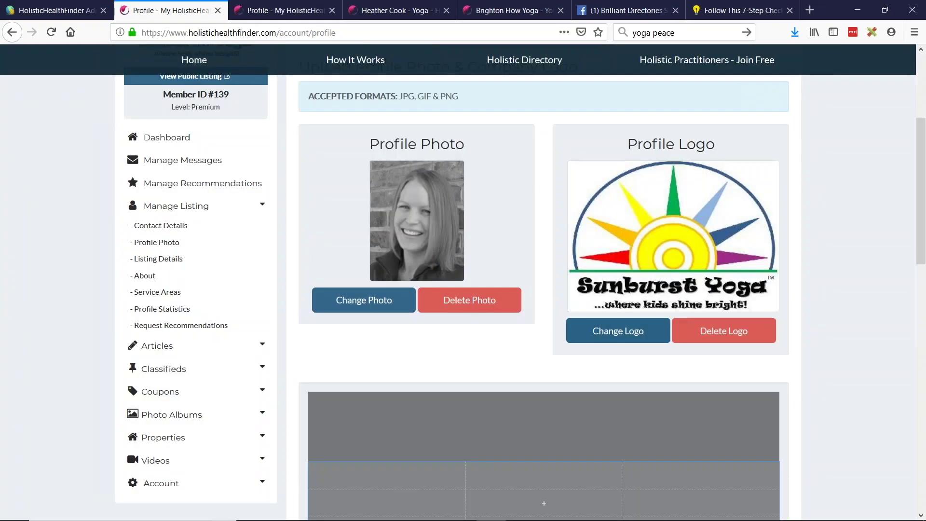
Position the crop area over the lower clouds and the horizon, and upload the cropped cover image
{"action": "scroll", "coordinate": [123, 332], "scroll_direction": "down", "scroll_amount": 5}
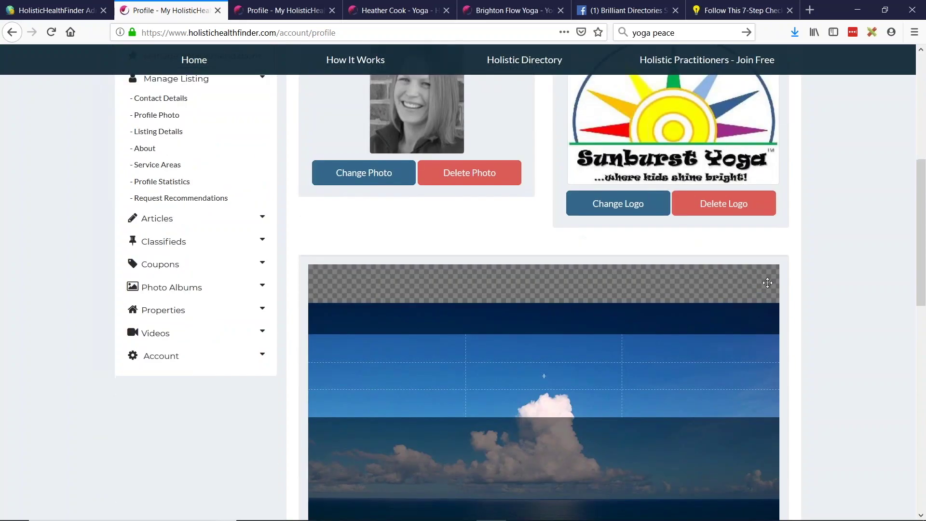
{"action": "scroll", "coordinate": [825, 379], "scroll_direction": "down", "scroll_amount": 2}
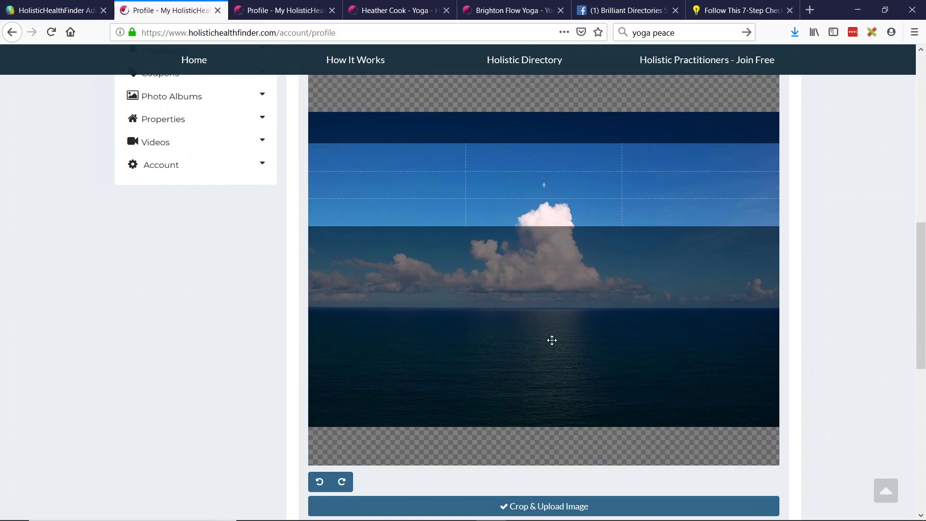
{"action": "left_click_drag", "start_coordinate": [543, 184], "coordinate": [541, 286]}
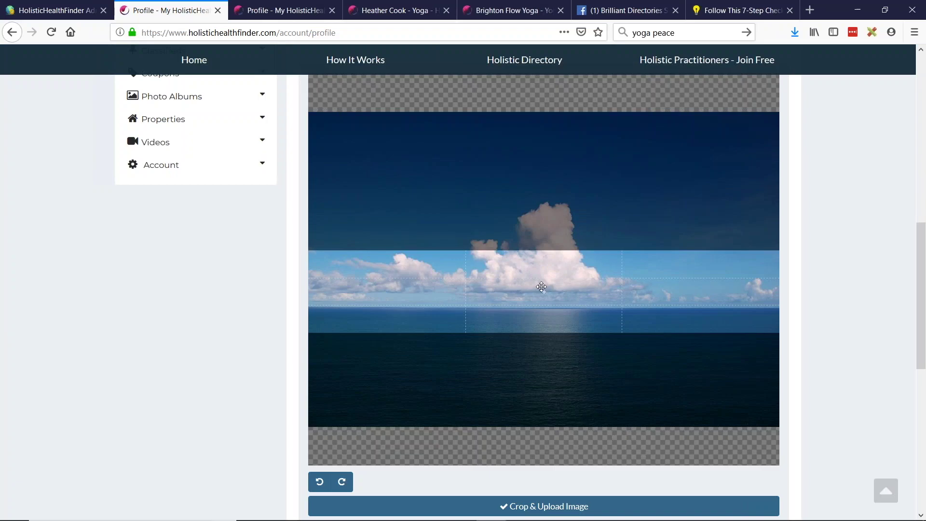
{"action": "left_click_drag", "start_coordinate": [539, 302], "coordinate": [542, 298]}
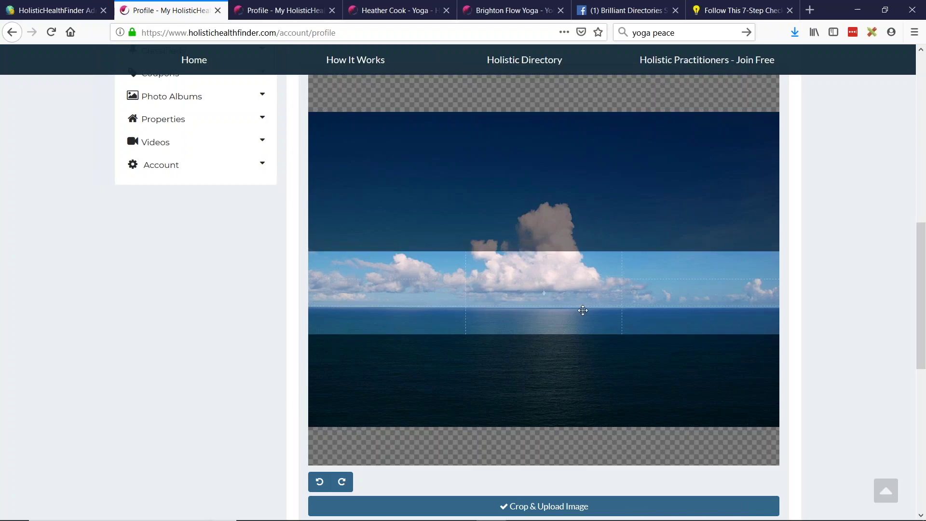
{"action": "mouse_move", "coordinate": [537, 280]}
{"action": "left_mouse_down"}
{"action": "mouse_move", "coordinate": [535, 332]}
{"action": "mouse_move", "coordinate": [546, 198]}
{"action": "mouse_move", "coordinate": [541, 294]}
{"action": "mouse_move", "coordinate": [535, 239]}
{"action": "mouse_move", "coordinate": [537, 330]}
{"action": "mouse_move", "coordinate": [536, 280]}
{"action": "mouse_move", "coordinate": [536, 289]}
{"action": "left_mouse_up"}
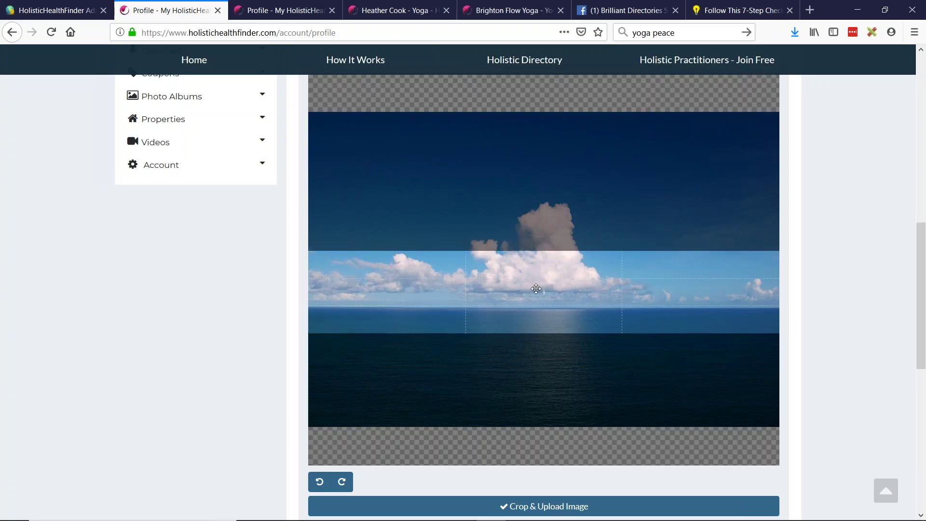
{"action": "left_click", "coordinate": [537, 507]}
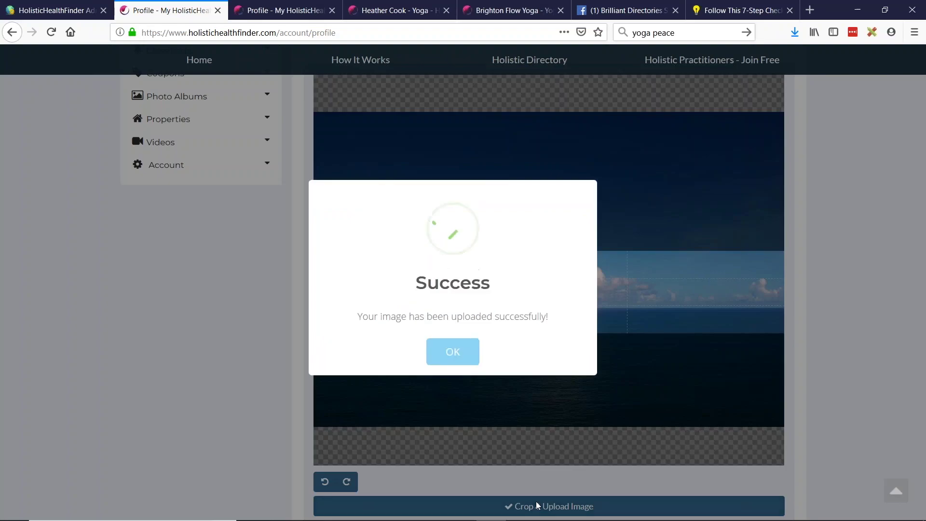
{"action": "left_click", "coordinate": [455, 354]}
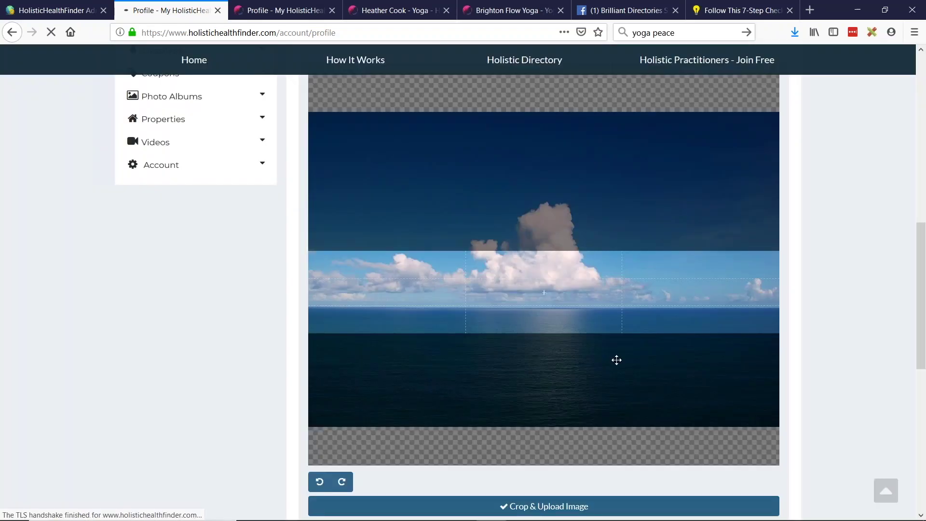
Check the uploaded cover photo and open Sunburst Yoga's public listing
{"action": "scroll", "coordinate": [743, 320], "scroll_direction": "up", "scroll_amount": 3}
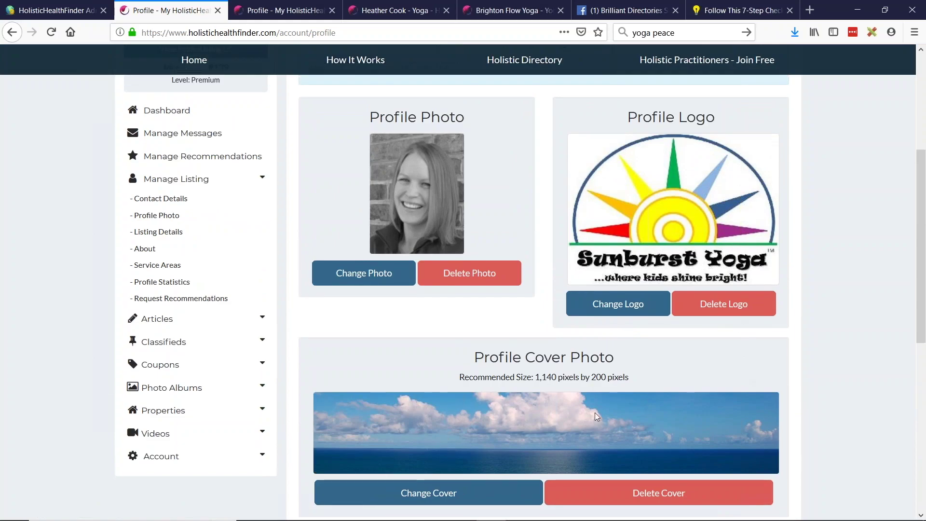
{"action": "scroll", "coordinate": [557, 423], "scroll_direction": "up", "scroll_amount": 5}
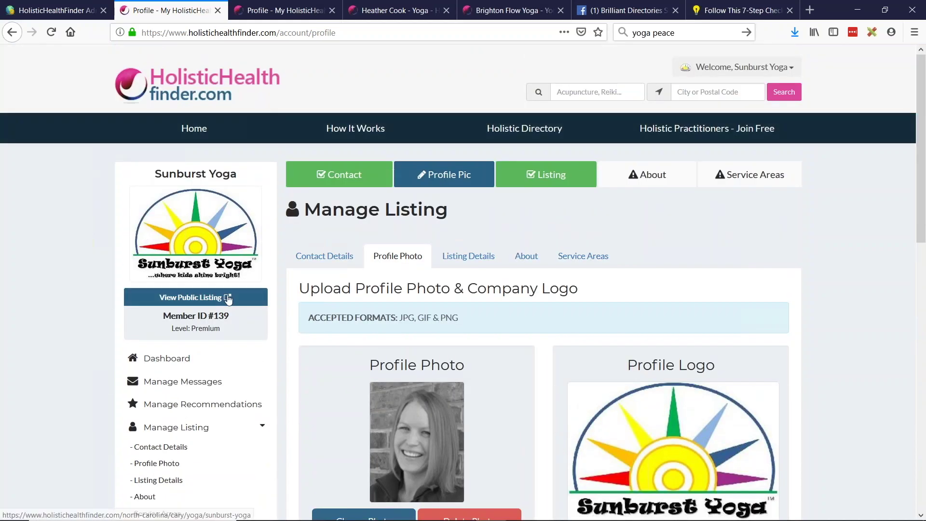
{"action": "left_click", "coordinate": [228, 299]}
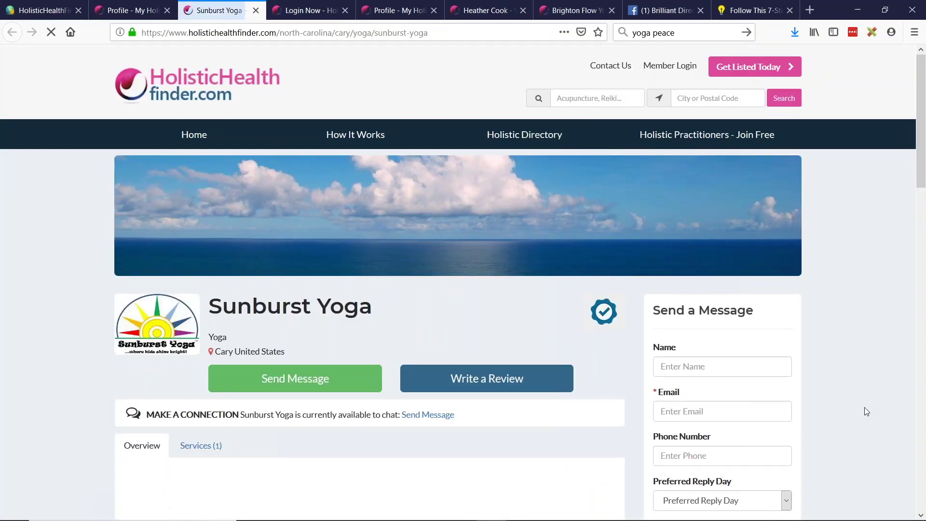
Preview the listing in responsive design mode at widths of about 630, 270 and 1148 pixels, and return to the normal view
{"action": "key", "text": "ctrl+shift+m"}
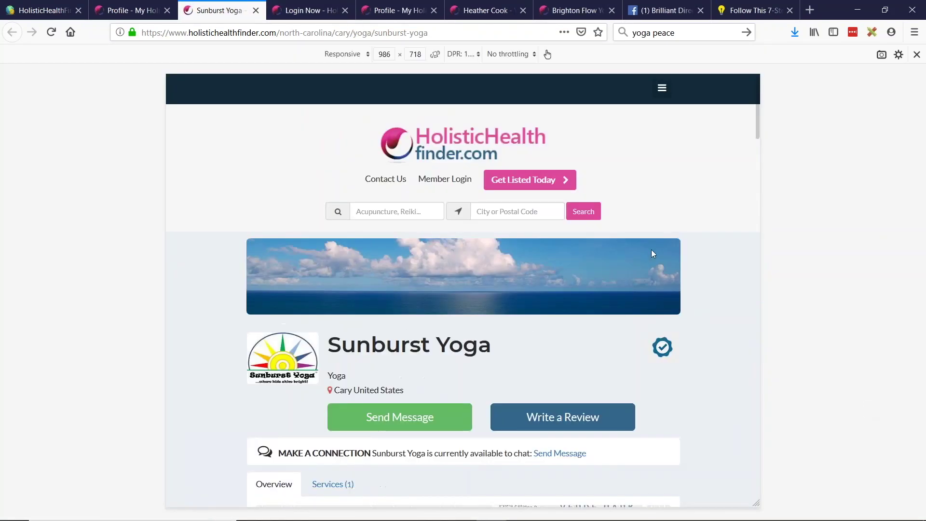
{"action": "left_click_drag", "start_coordinate": [761, 274], "coordinate": [579, 275]}
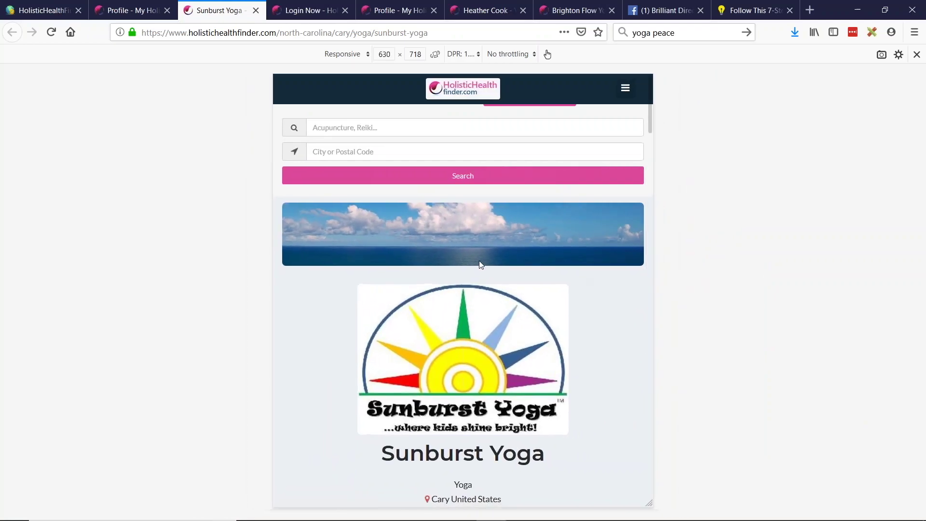
{"action": "left_click_drag", "start_coordinate": [654, 255], "coordinate": [481, 256]}
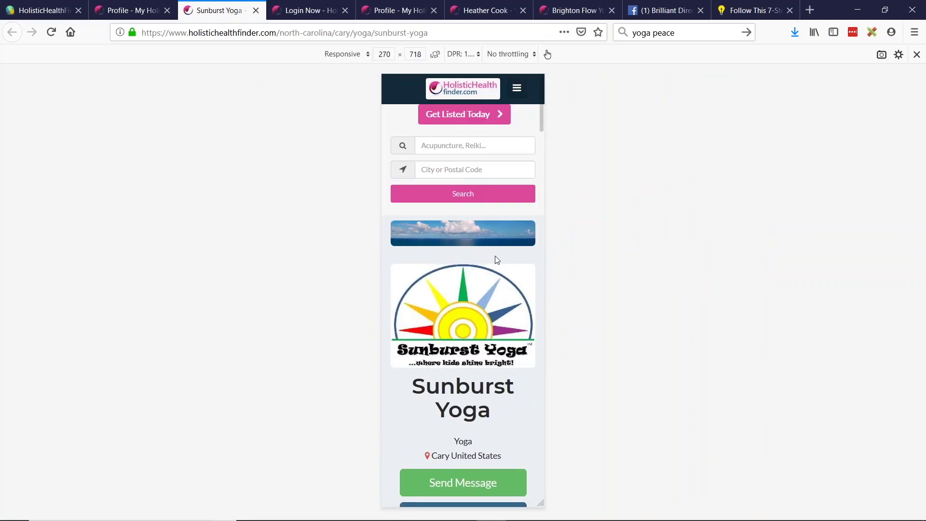
{"action": "left_click_drag", "start_coordinate": [546, 246], "coordinate": [829, 239]}
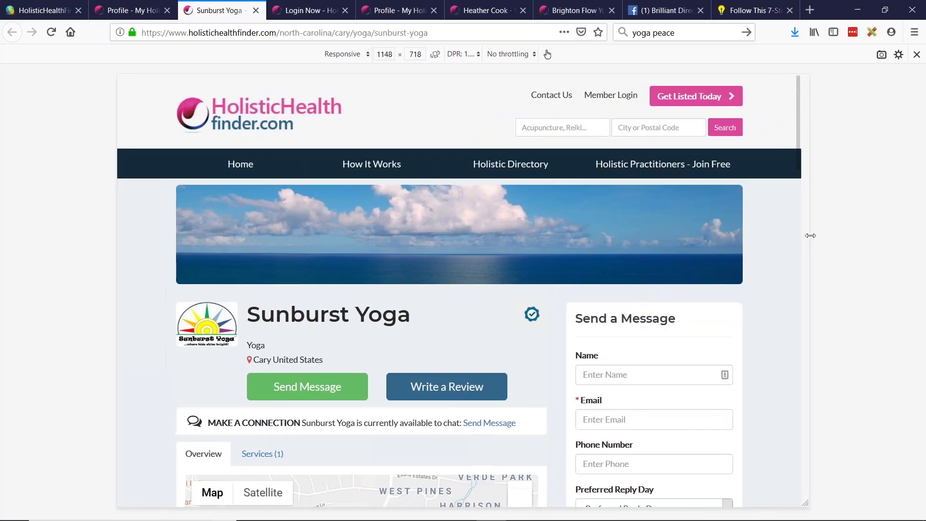
{"action": "left_click", "coordinate": [917, 54]}
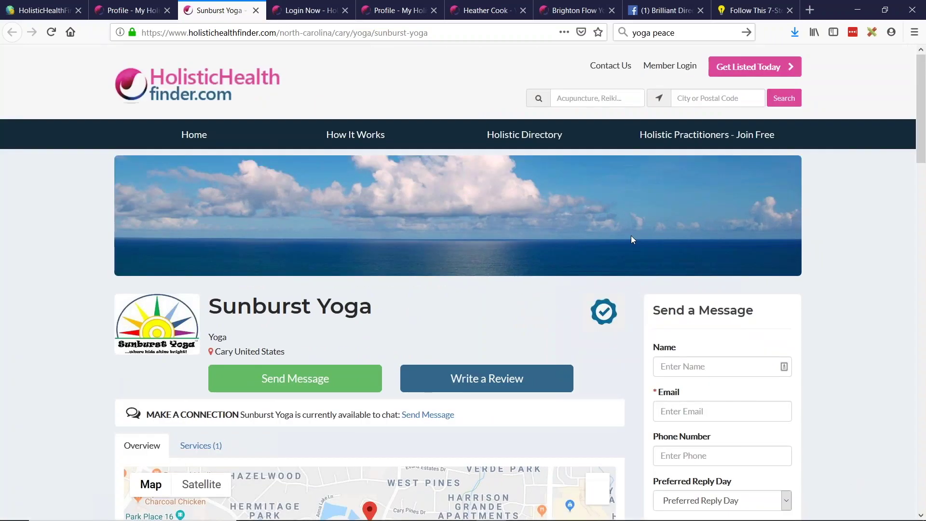